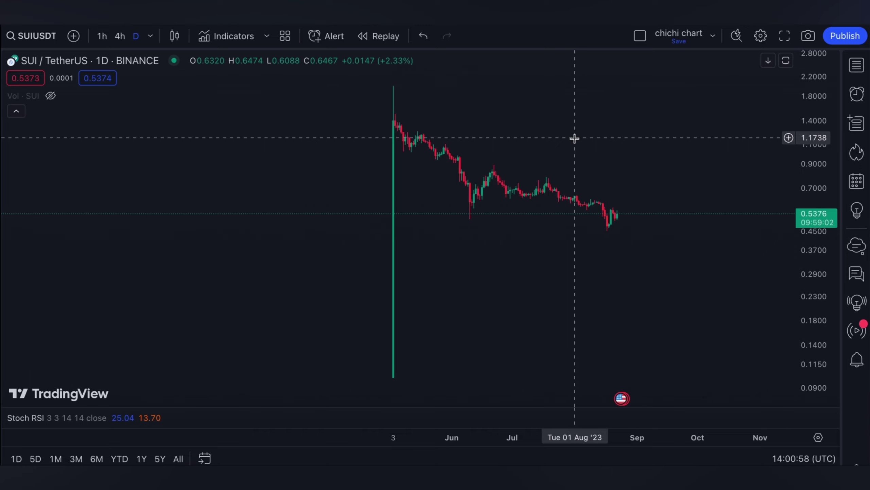
Step: Pan and zoom the SUIUSDT daily chart onto the June–November range around the June–August decline
scroll(575, 138, "right", 10)
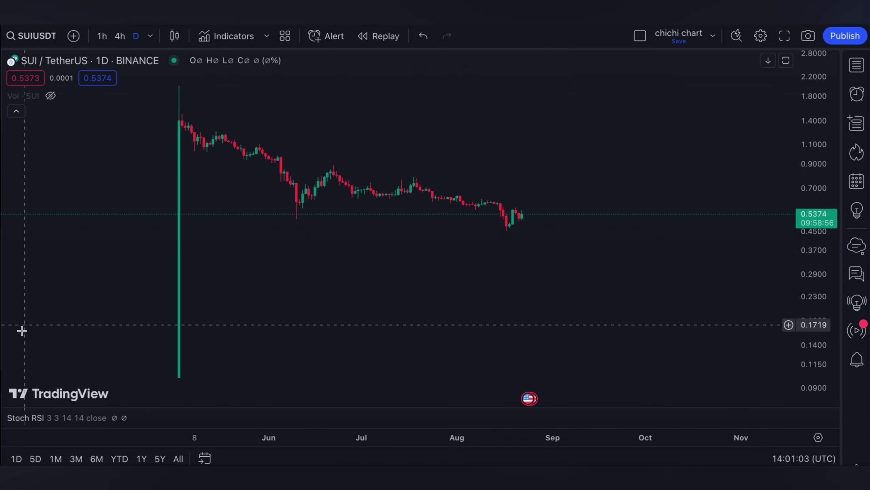
scroll(641, 177, "up", 5)
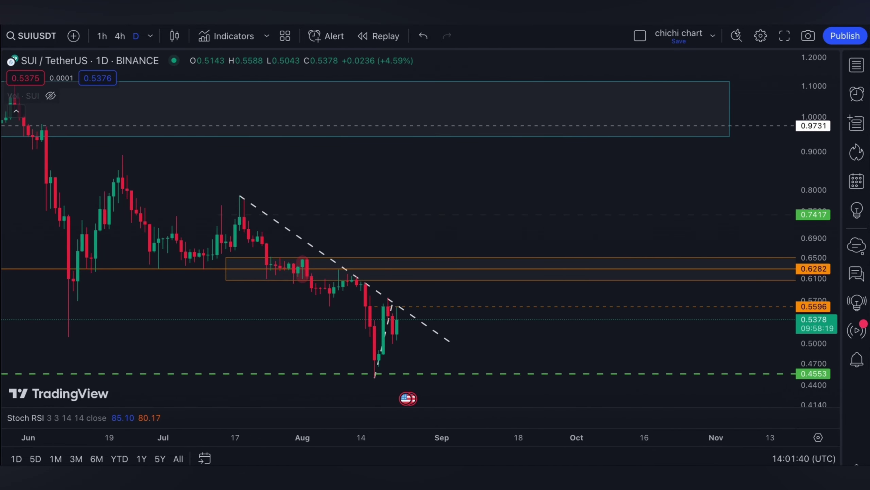
Step: Draw a trend-based Fib extension from the 23 Jun high to the 8 Jul low, with 0 at 0.7841
left_click(126, 156)
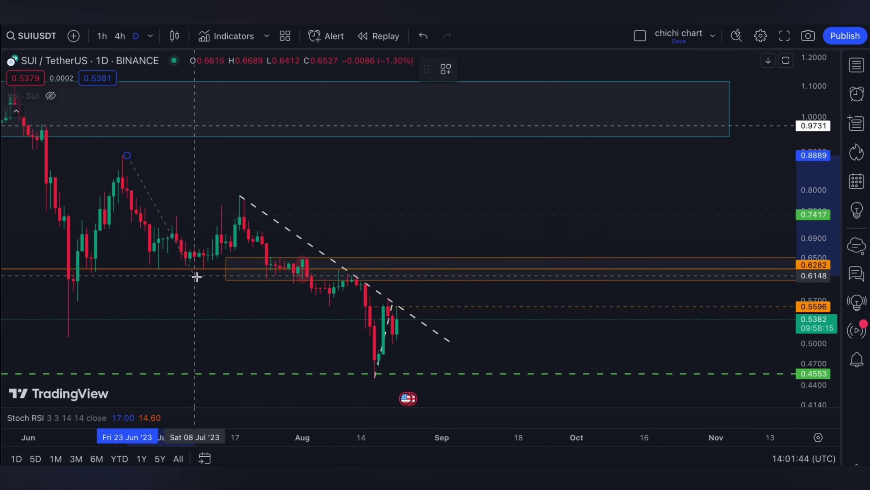
left_click(194, 267)
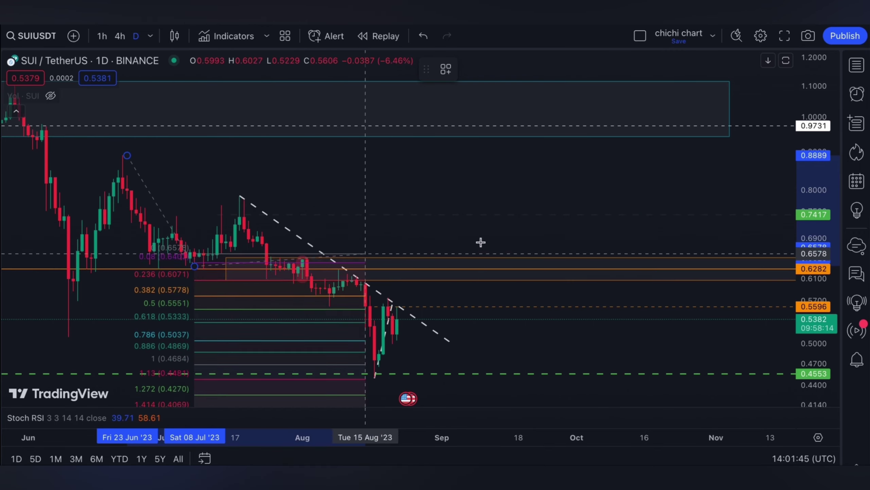
left_click(602, 196)
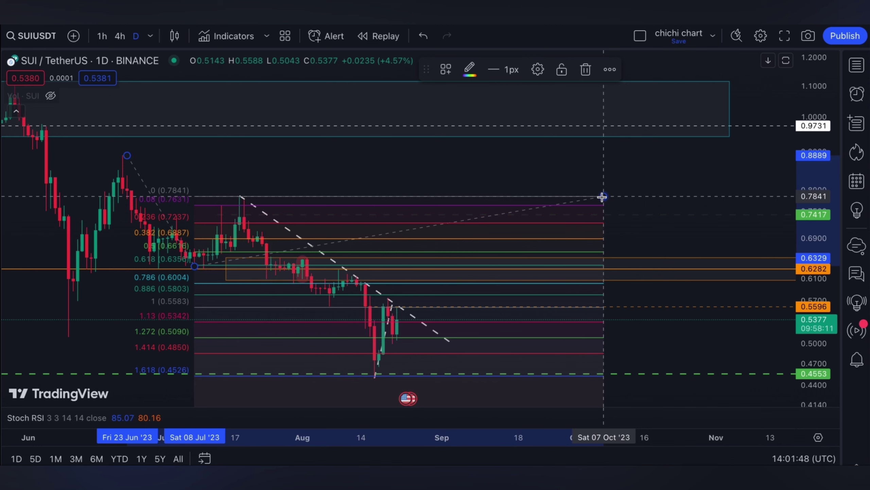
scroll(602, 197, "down", 3)
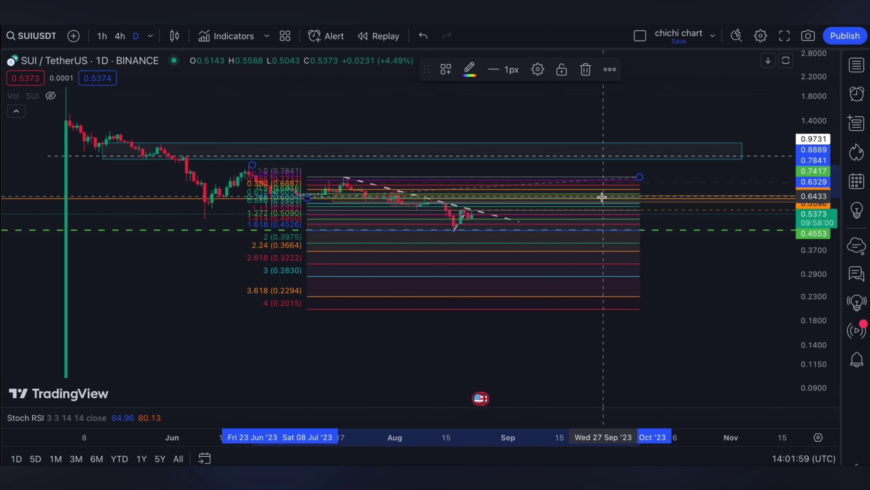
scroll(602, 196, "up", 5)
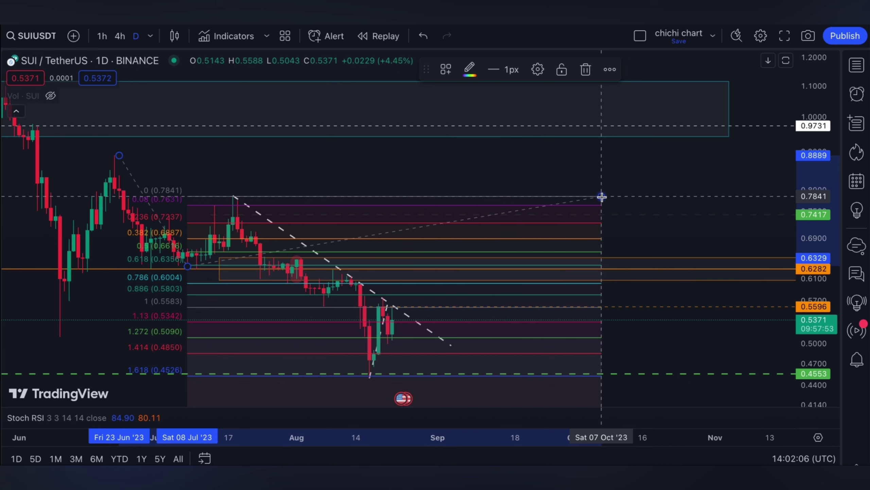
scroll(602, 197, "up", 2)
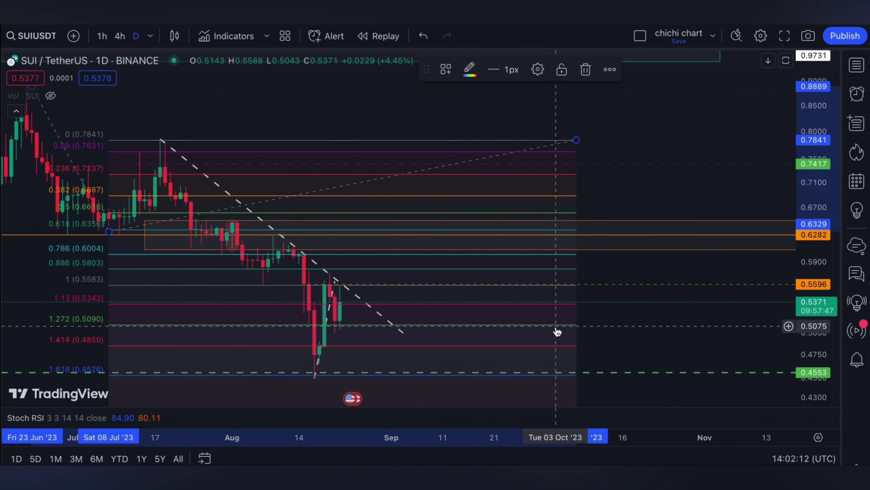
Step: Delete the Fib extension from the daily chart and switch SUIUSDT to the 4h timeframe
key("Delete")
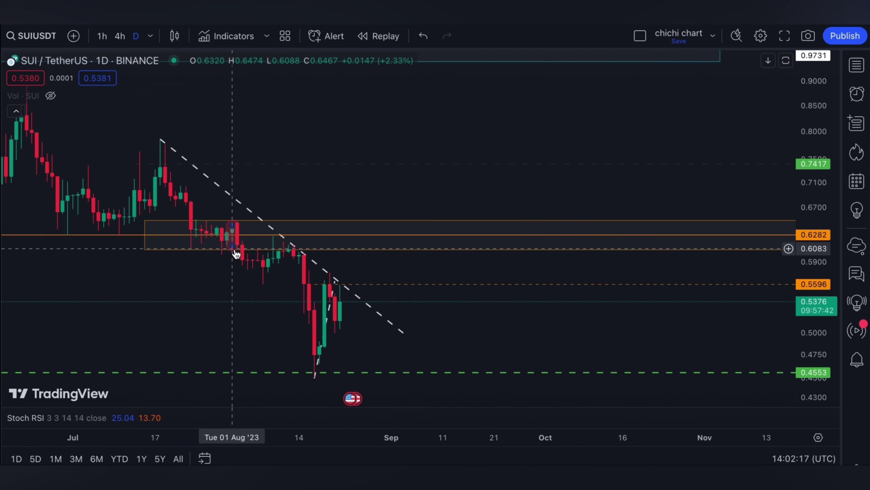
scroll(234, 228, "down", 2)
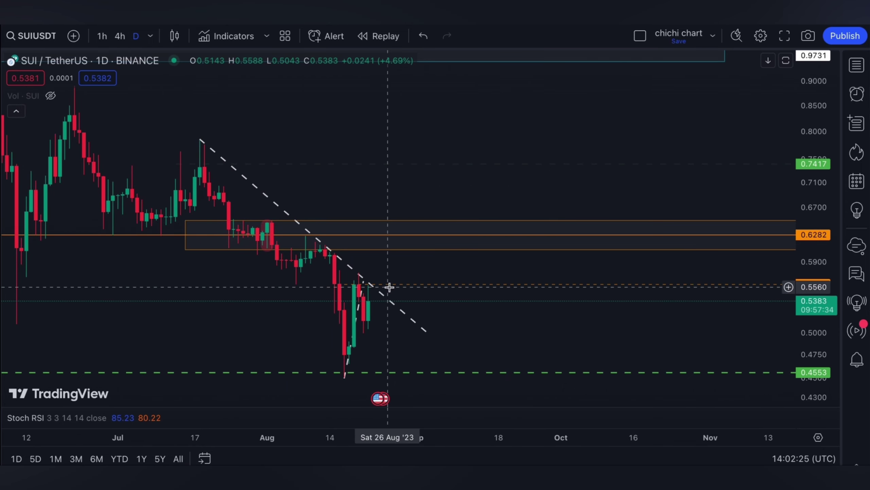
scroll(389, 287, "down", 5)
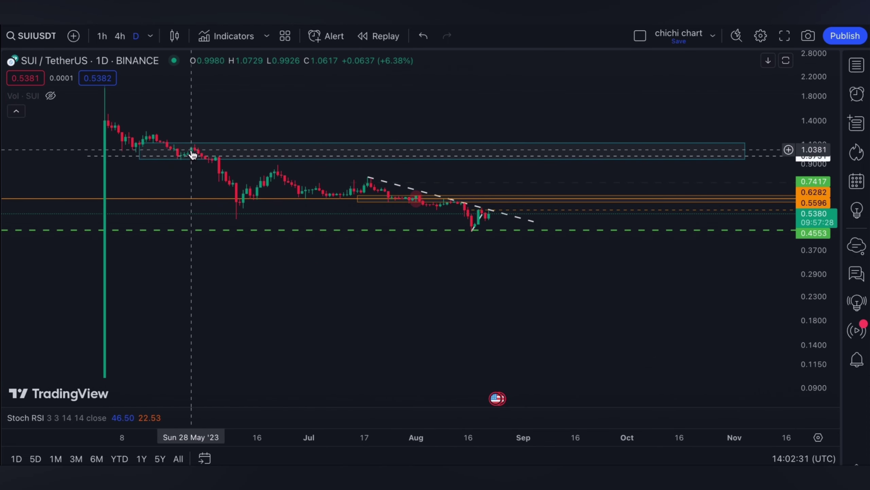
scroll(241, 136, "up", 4)
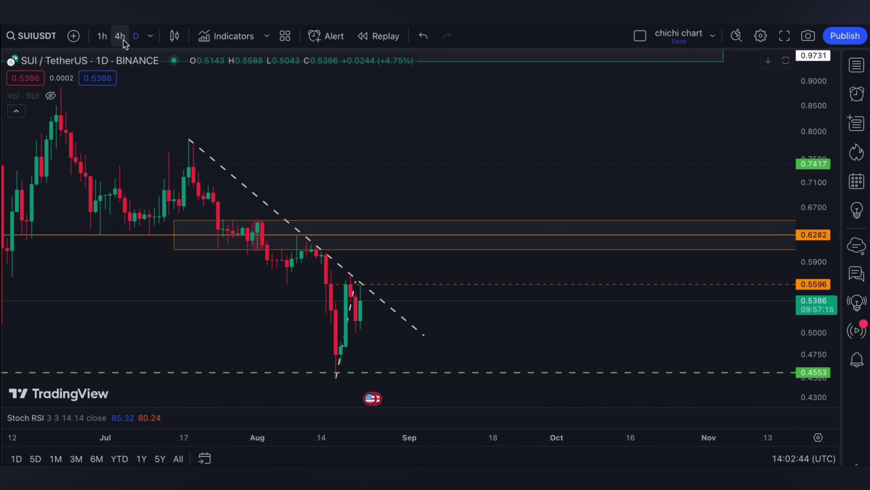
left_click(124, 41)
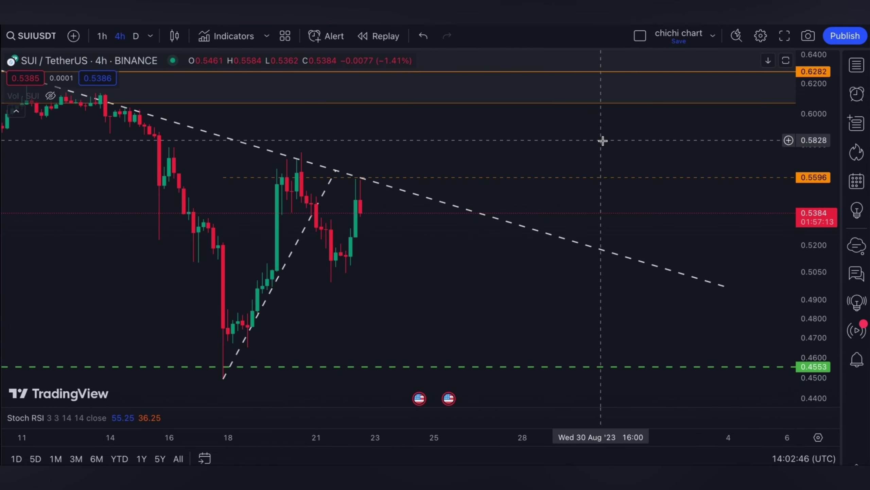
scroll(603, 140, "down", 3)
scroll(603, 141, "up", 4)
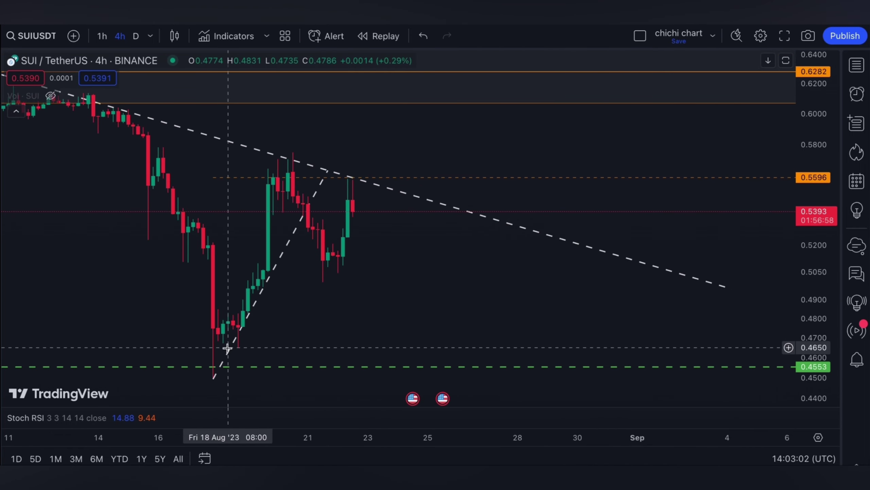
Step: Draw a Fib retracement from the 18 Aug low up to 0.5752
left_click(2, 117)
left_click(41, 124)
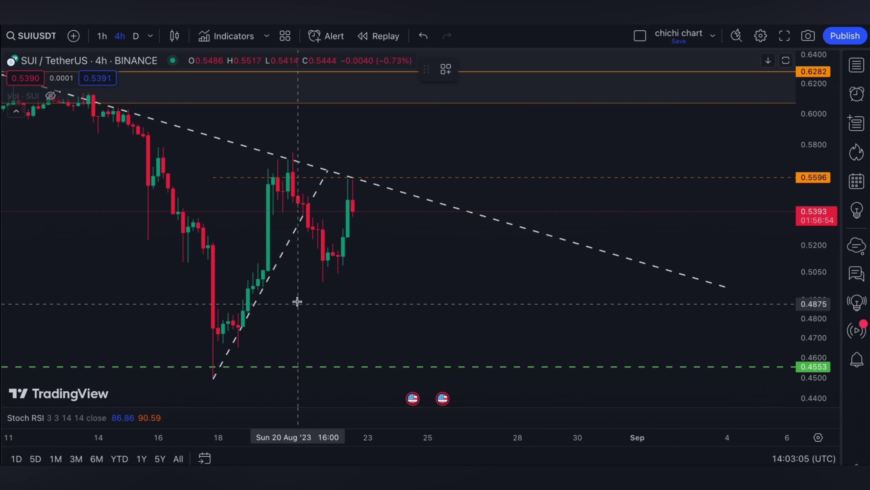
left_click(223, 377)
left_click(579, 153)
scroll(637, 205, "down", 5)
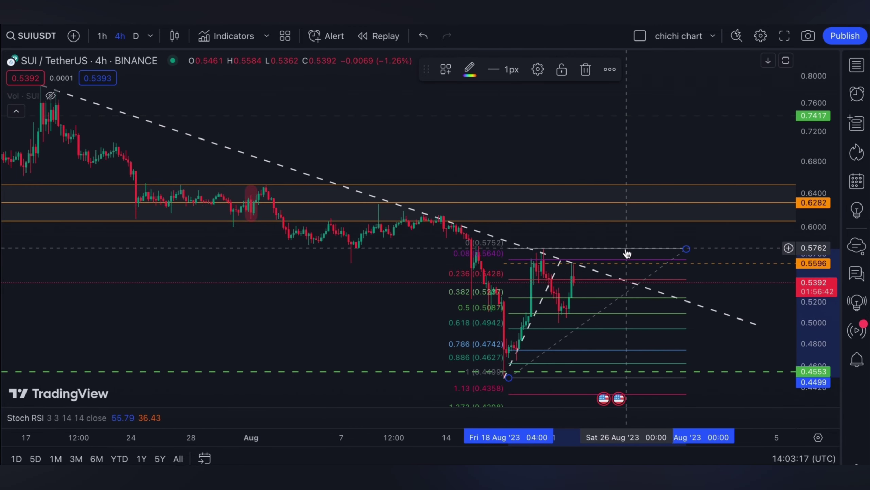
scroll(627, 253, "down", 5)
Step: Select the late-August Fib retracement and delete it
left_click(2, 116)
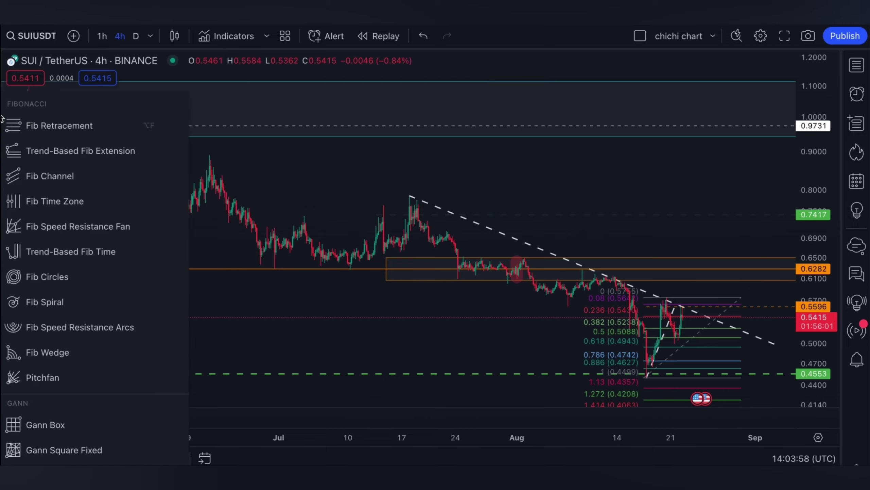
left_click(52, 253)
scroll(588, 301, "up", 5)
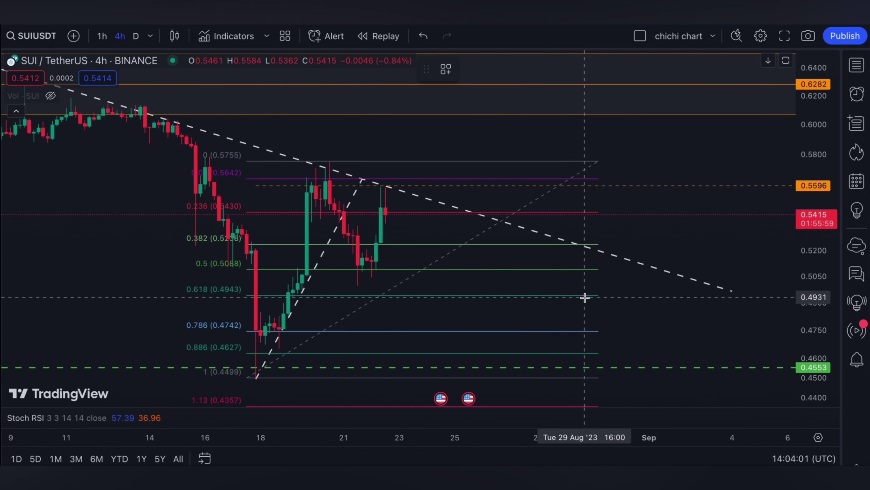
left_click(546, 297)
key("Delete")
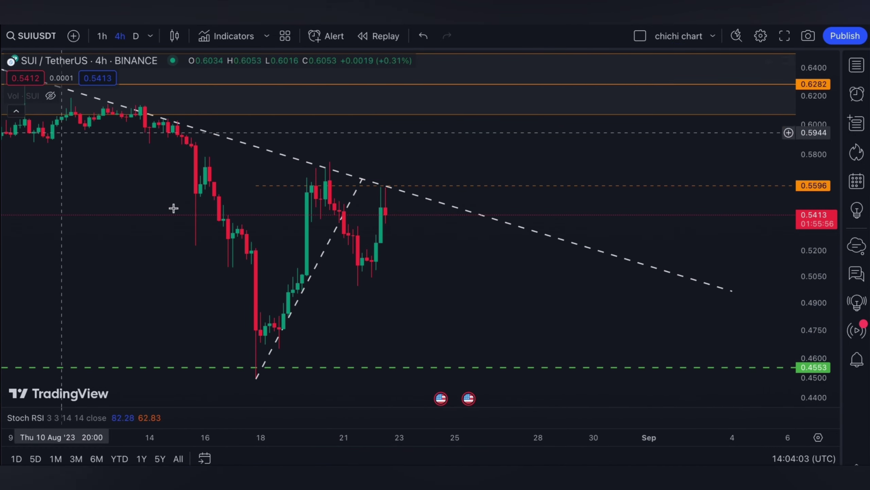
Step: Draw a Fib speed resistance fan from the 18 Aug low, reshape its upper anchor and select it
left_click(254, 376)
left_click(382, 195)
mouse_move(381, 194)
left_mouse_down()
mouse_move(365, 185)
mouse_move(443, 203)
left_mouse_up()
right_click(486, 201)
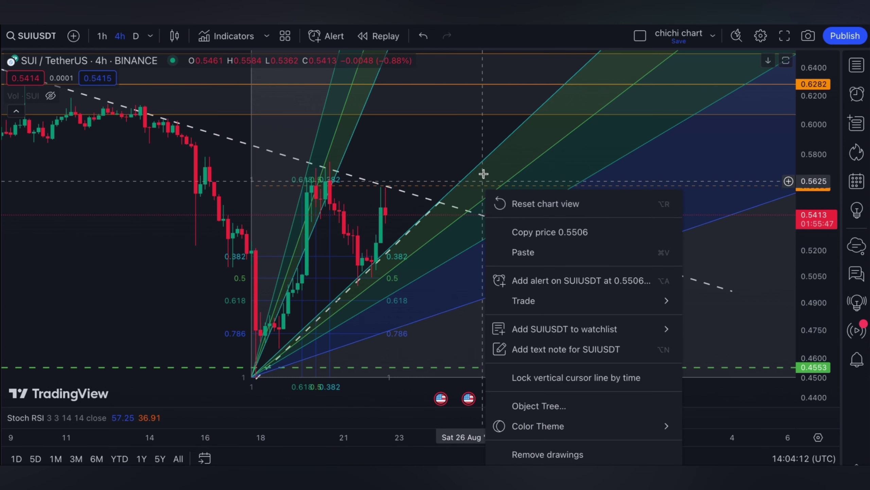
left_click(490, 161)
Step: Delete the Fib speed resistance fan and zoom the 4-hour chart out to late July–September
key("Delete")
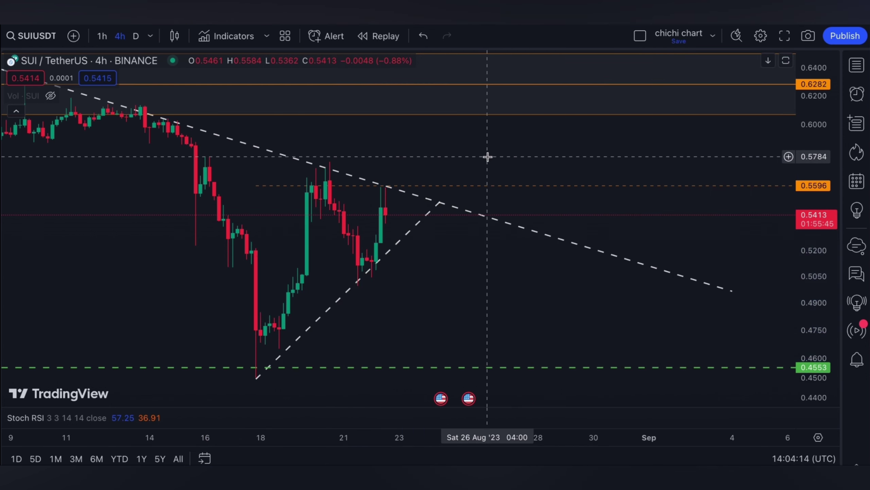
scroll(487, 158, "up", 5)
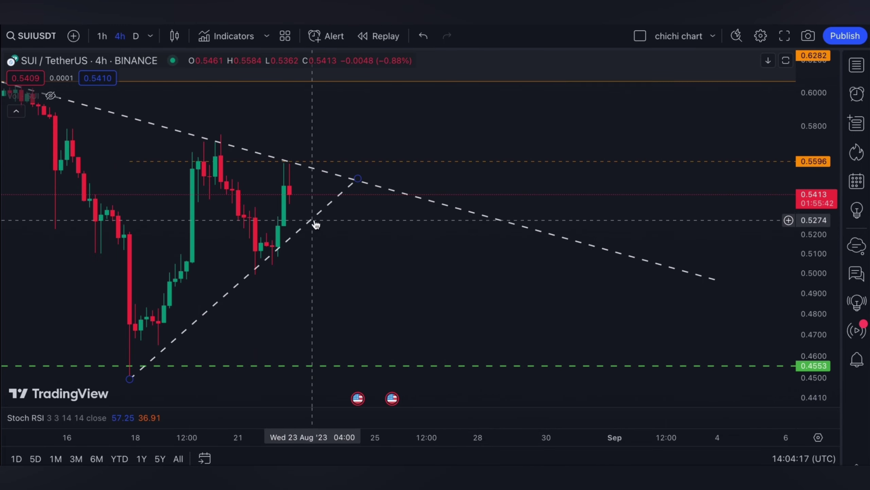
scroll(307, 219, "down", 5)
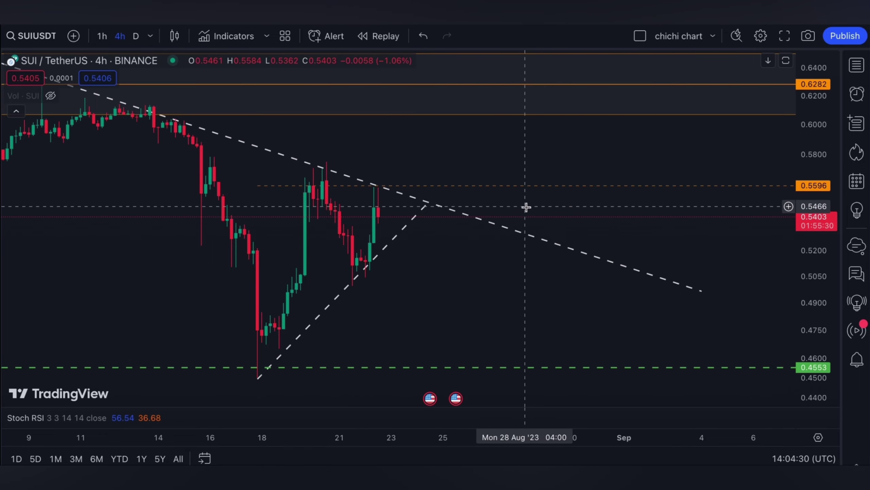
scroll(546, 204, "down", 4)
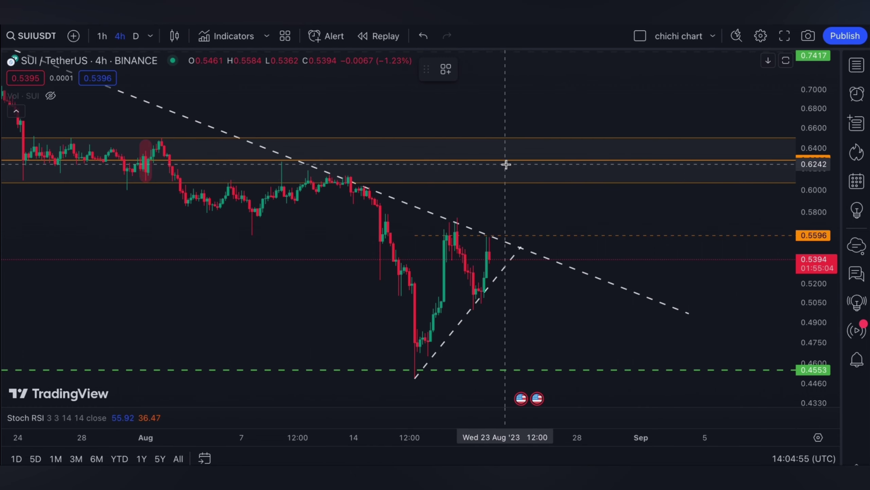
scroll(507, 165, "up", 3)
left_click(427, 198)
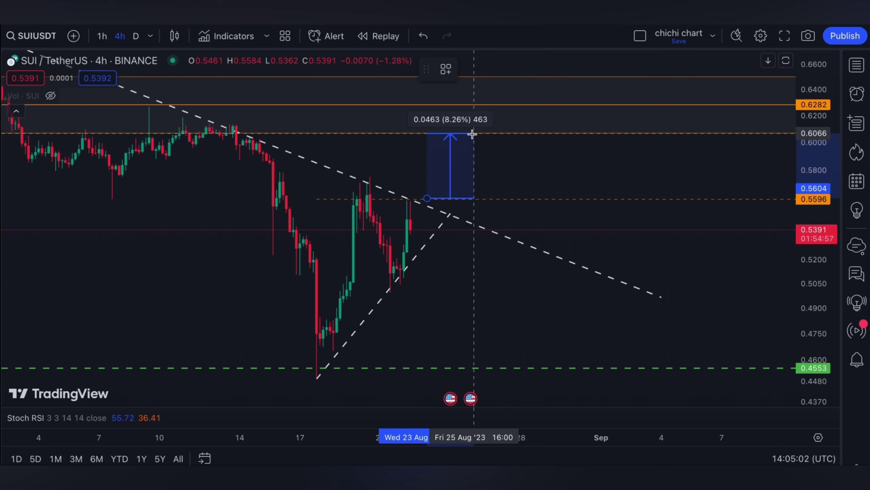
scroll(472, 133, "right", 5)
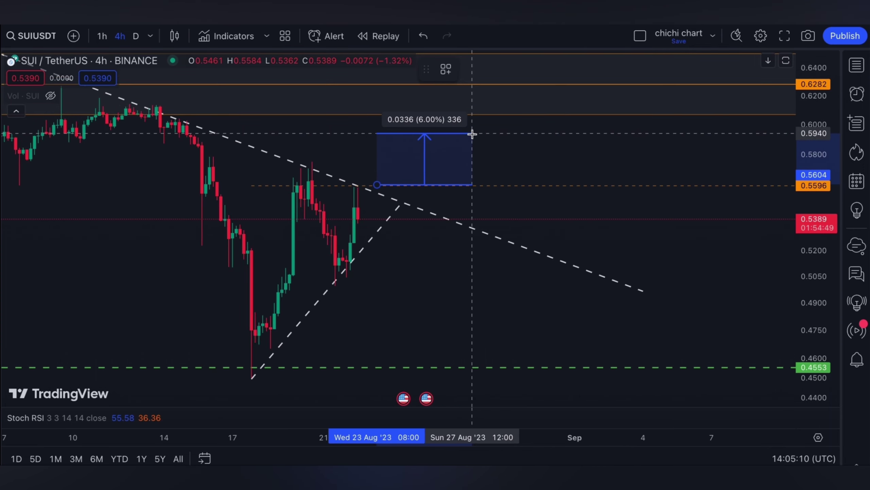
key("Escape")
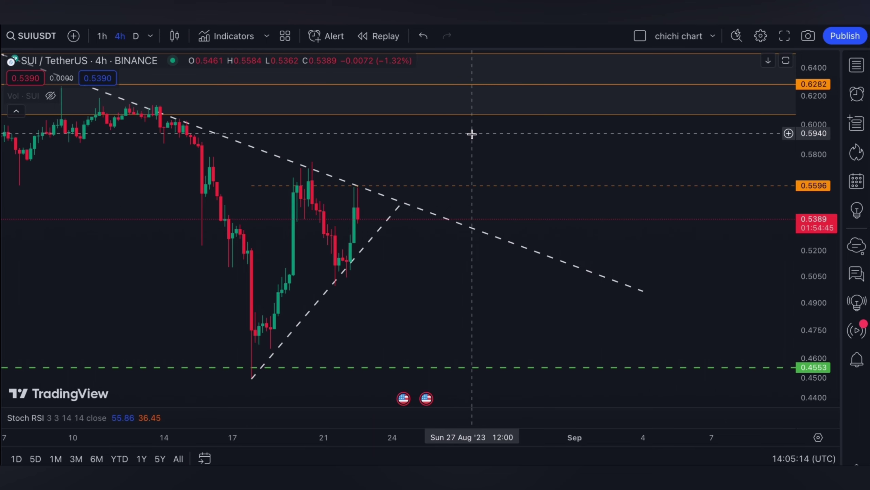
scroll(472, 133, "left", 5)
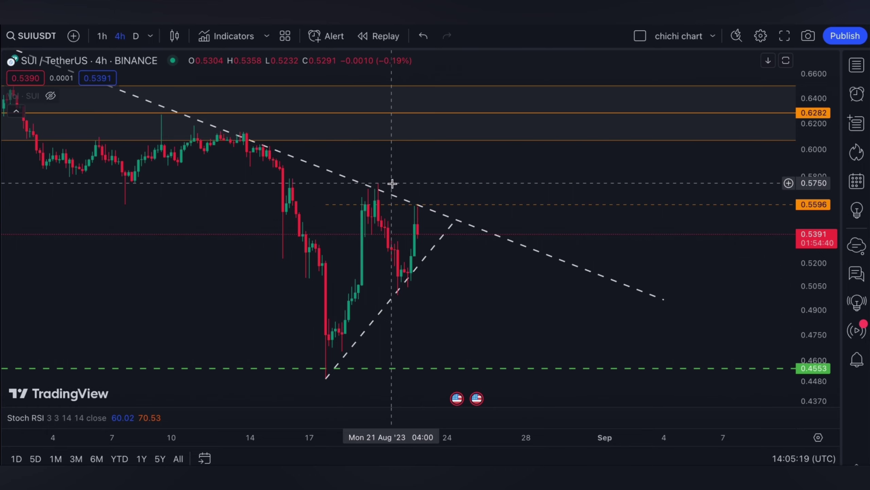
scroll(392, 183, "left", 5)
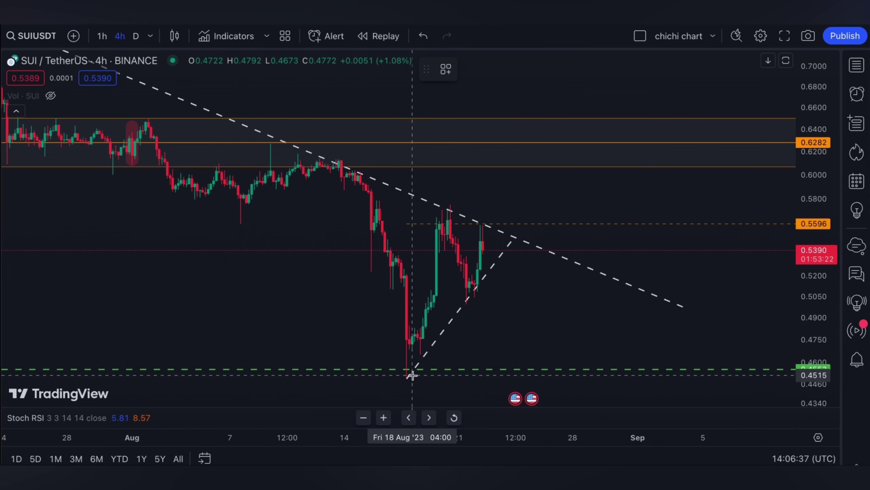
scroll(554, 275, "up", 3)
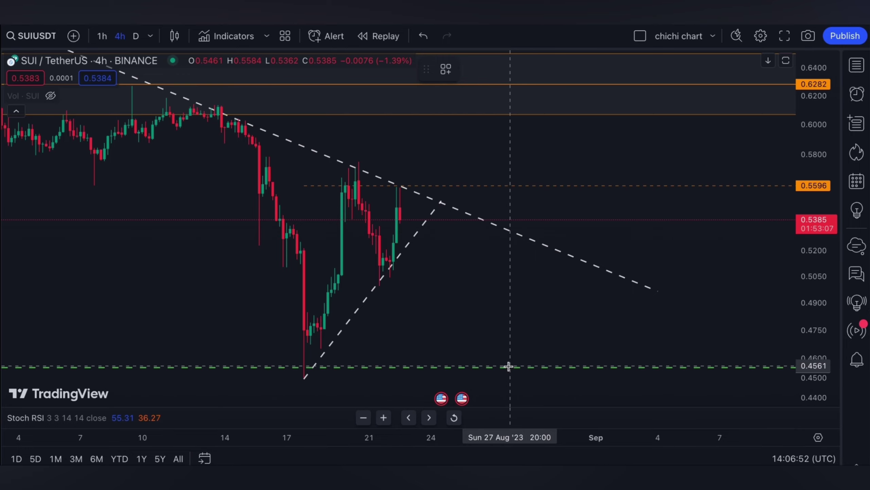
scroll(581, 342, "down", 10)
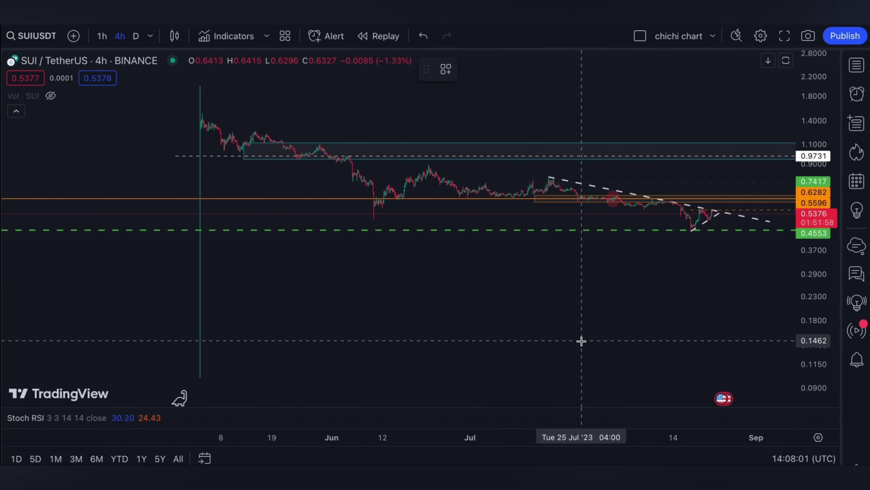
scroll(581, 341, "down", 3)
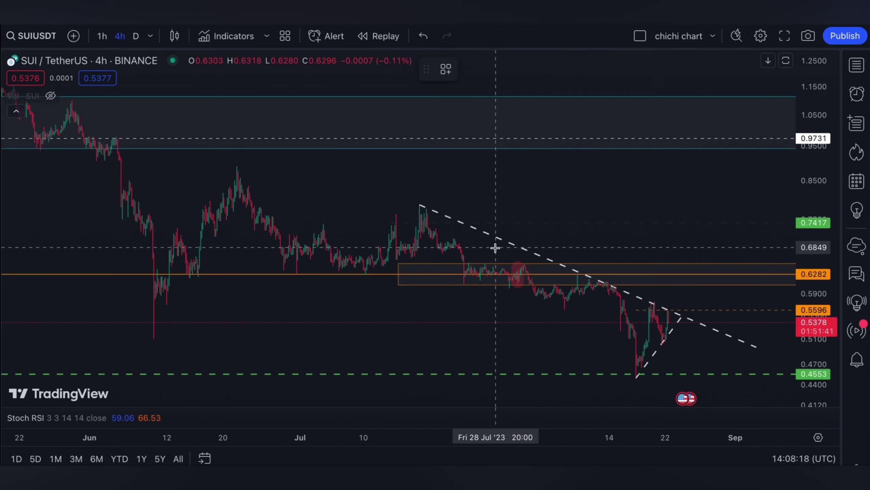
scroll(497, 246, "up", 4)
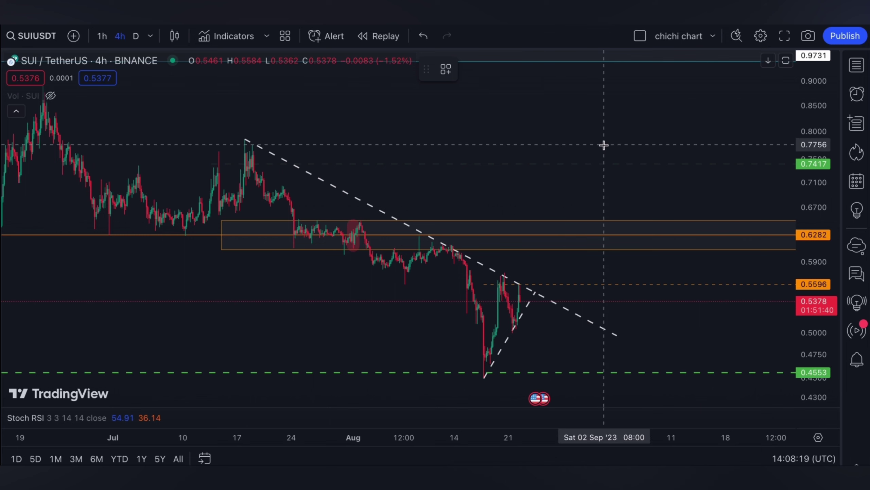